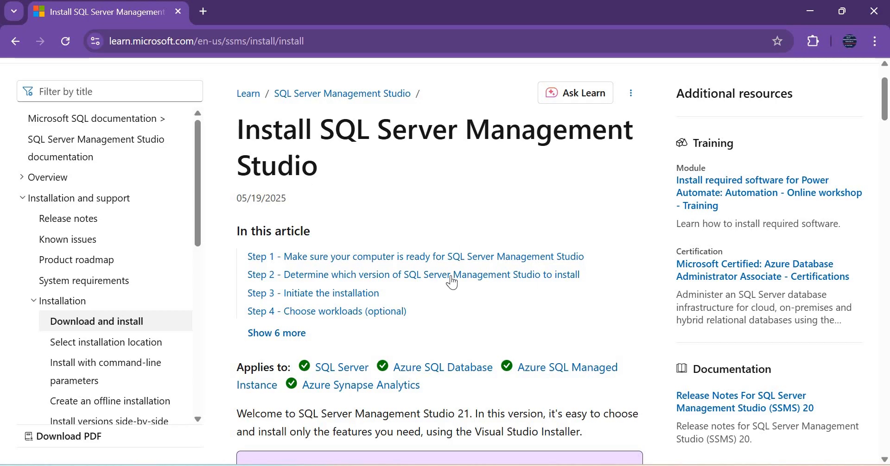
Read the install article's introduction on SQL Server Management Studio 21, feature selection and the Visual Studio Installer.
scroll(452, 278, down, 1)
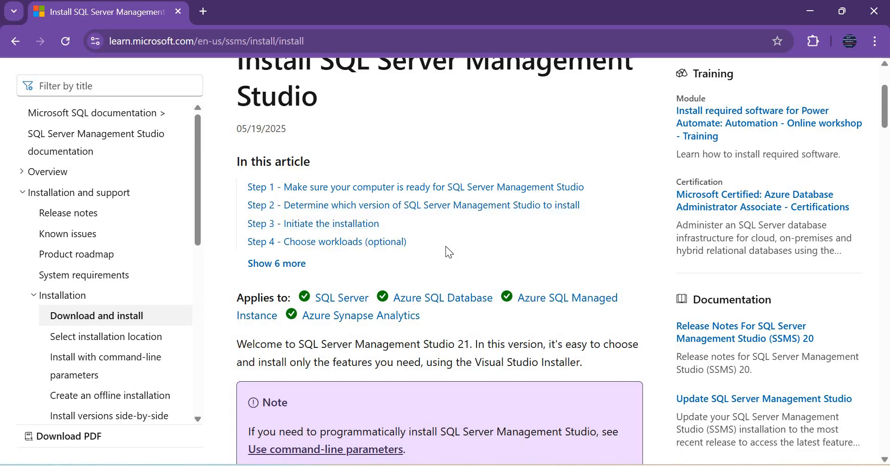
scroll(445, 246, down, 1)
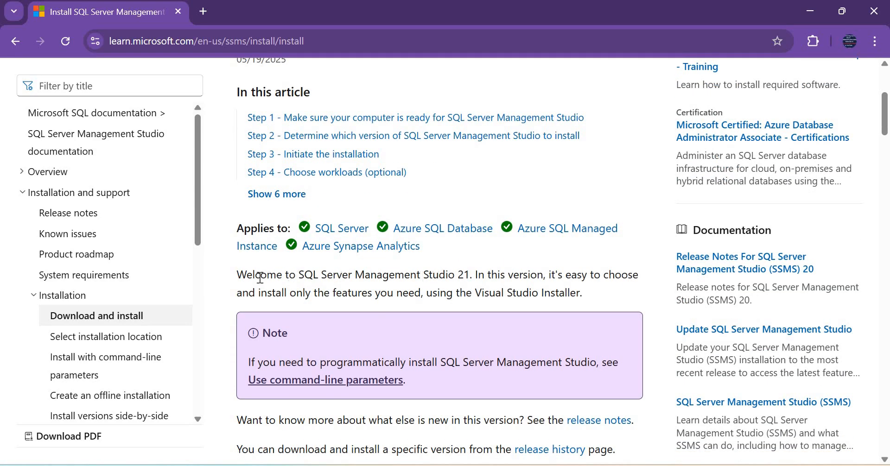
drag(238, 276, 468, 276)
click(398, 289)
drag(550, 275, 616, 294)
click(626, 292)
drag(473, 292, 578, 296)
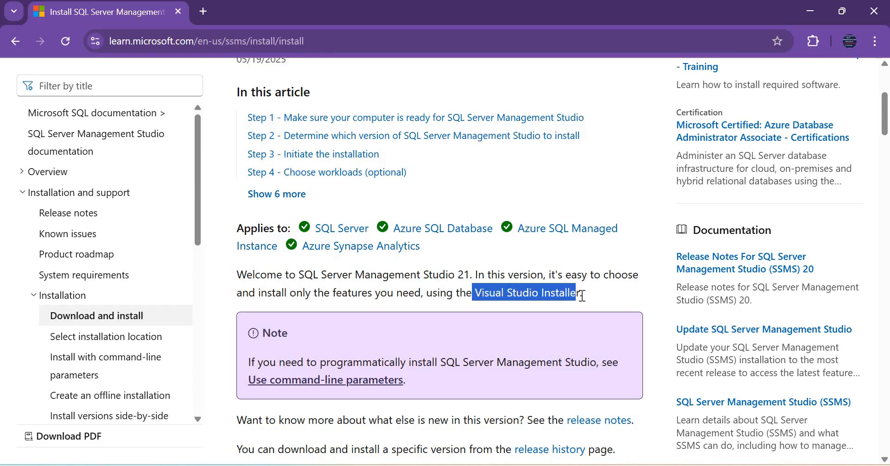
click(583, 295)
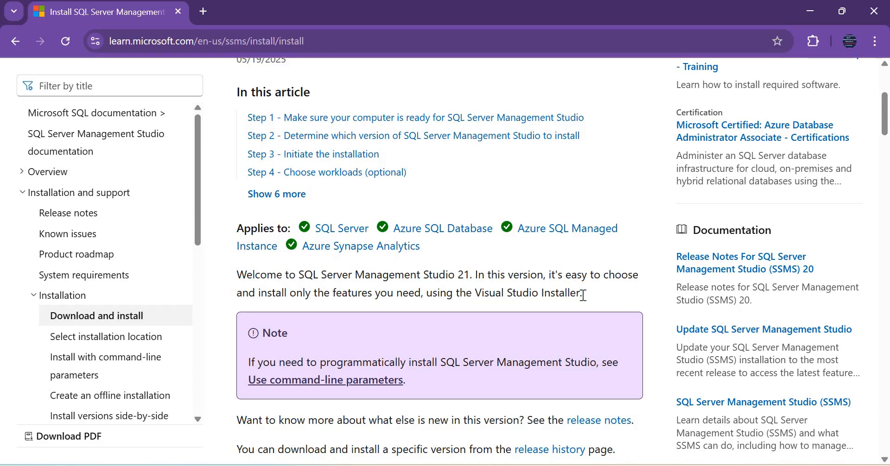
Open the system requirements link from Step 1 of the article in a new browser tab and switch to it.
scroll(583, 295, down, 6)
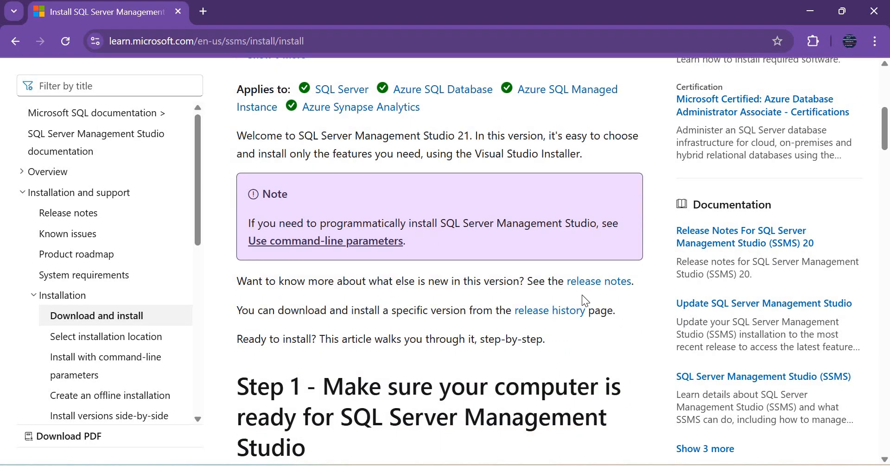
scroll(582, 295, down, 3)
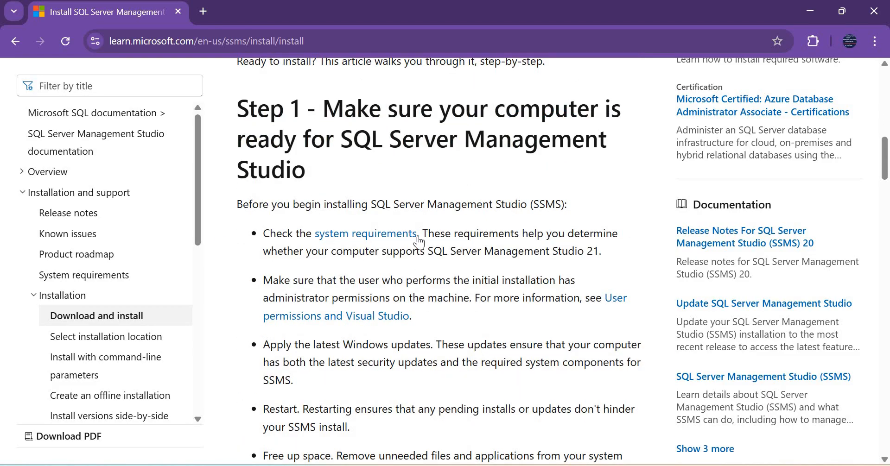
right_click(366, 237)
click(486, 254)
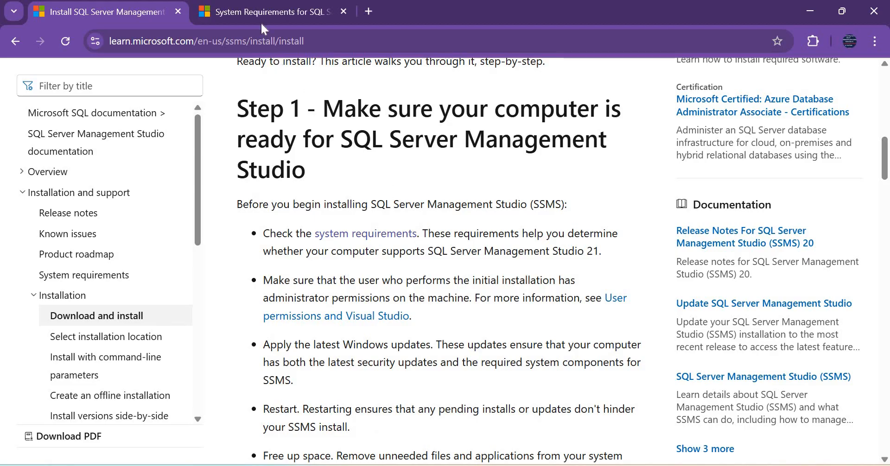
click(260, 9)
Examine the supported and unsupported operating systems for SQL Server Management Studio 21, including the Windows 11 and Windows 10 entries.
scroll(477, 288, down, 4)
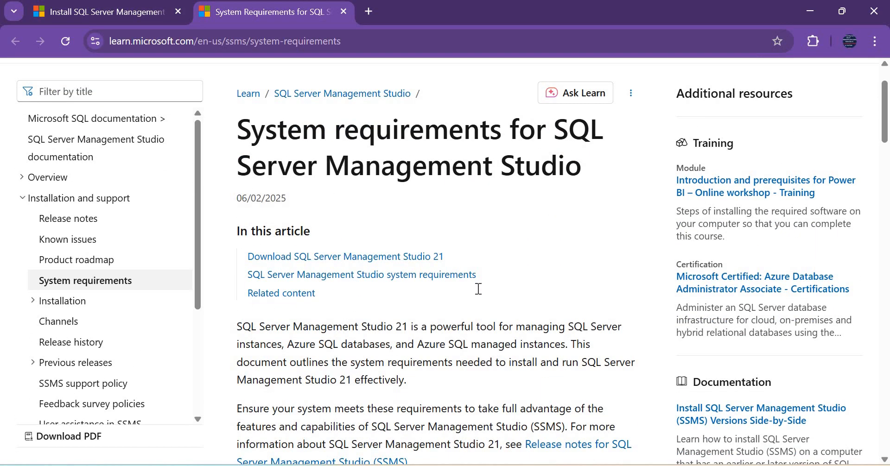
scroll(478, 288, down, 6)
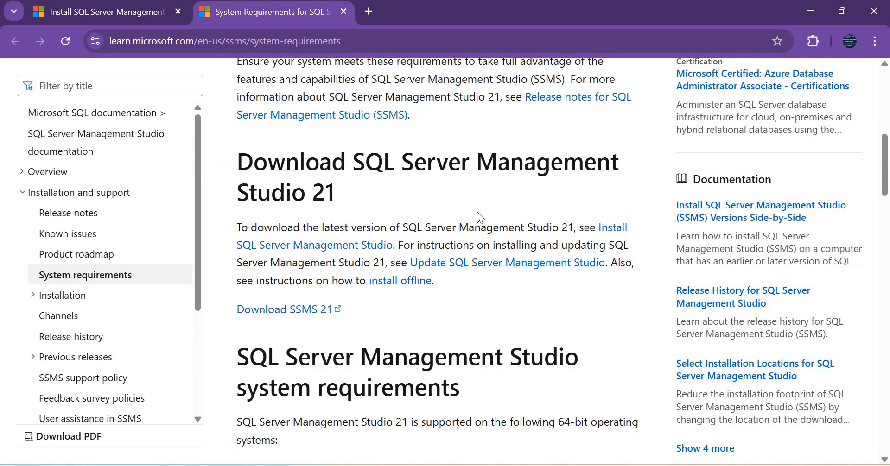
scroll(479, 212, down, 3)
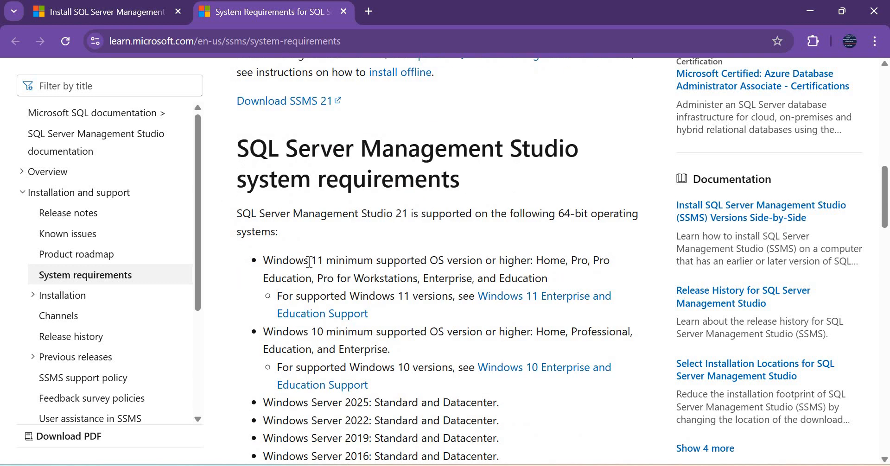
drag(310, 261, 527, 261)
scroll(426, 258, down, 3)
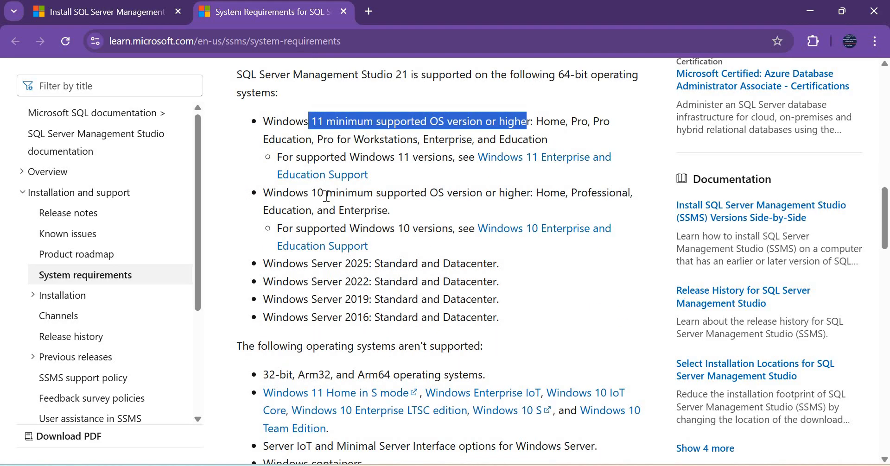
drag(313, 193, 438, 193)
click(386, 216)
scroll(386, 216, down, 2)
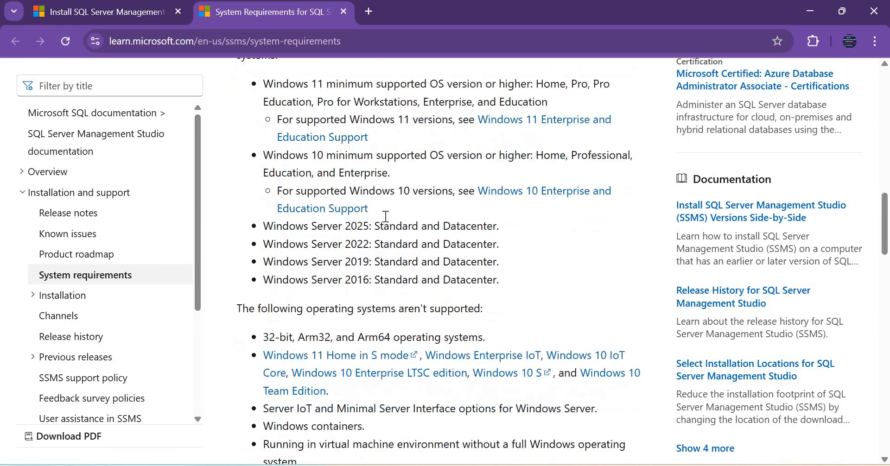
scroll(385, 216, down, 3)
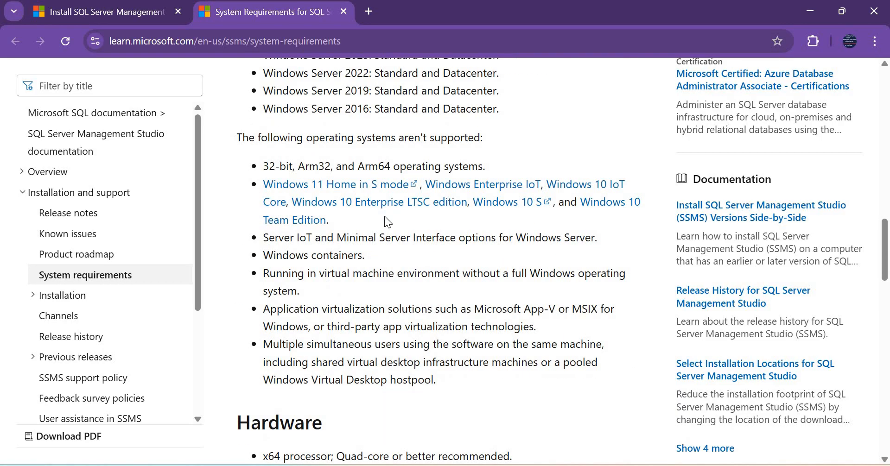
Review the Hardware section for the processor, minimum RAM and hard disk space requirements.
scroll(370, 243, down, 2)
scroll(370, 244, down, 2)
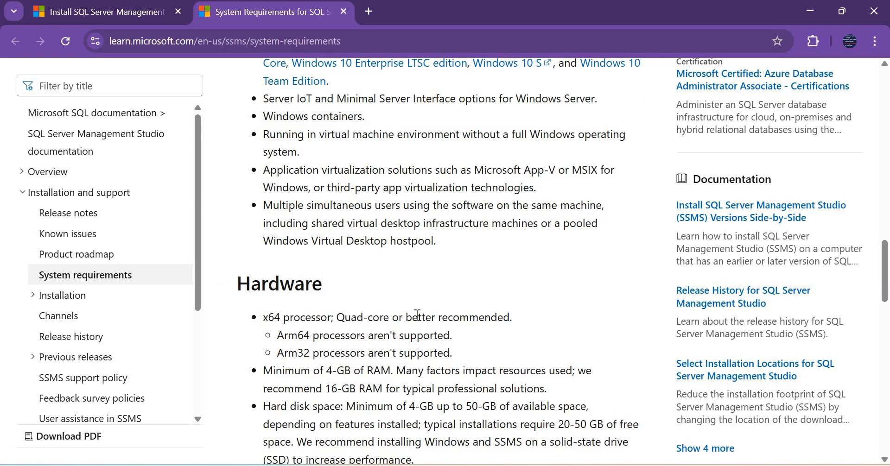
scroll(391, 326, down, 1)
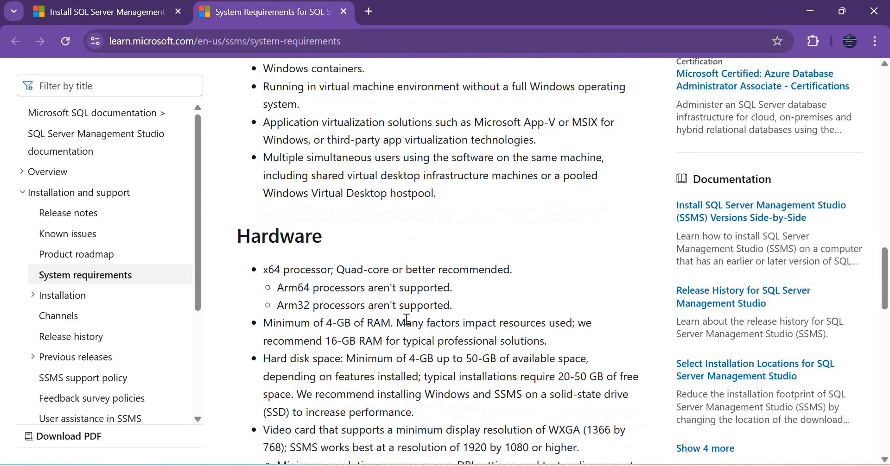
drag(360, 301, 320, 301)
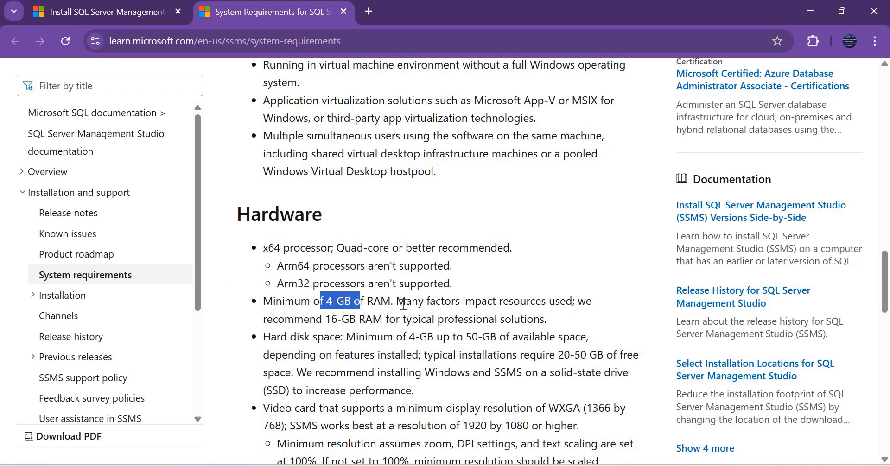
scroll(407, 305, down, 1)
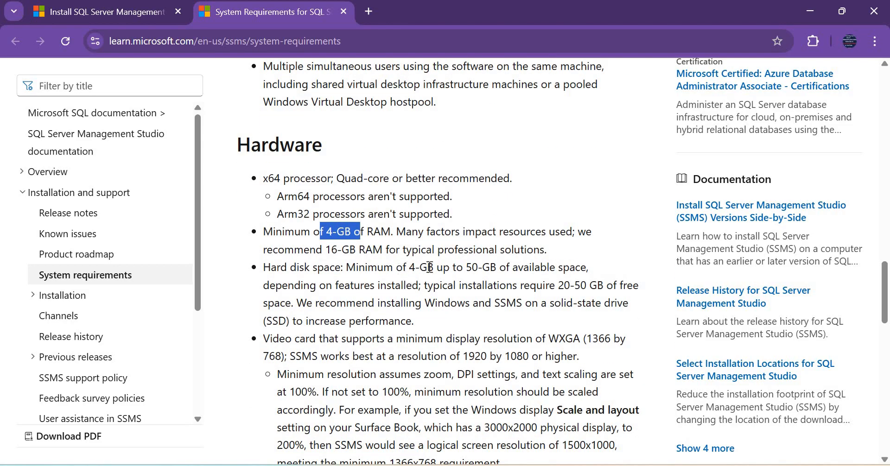
drag(402, 268, 429, 273)
scroll(471, 212, down, 1)
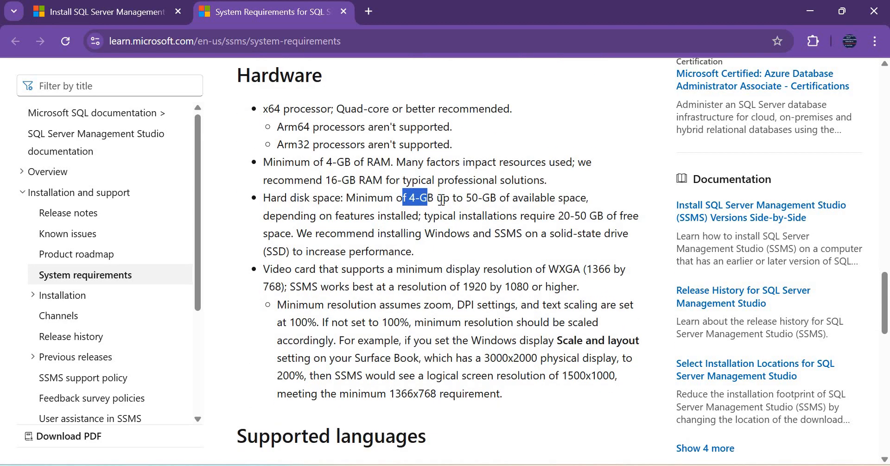
click(440, 199)
drag(436, 198, 262, 110)
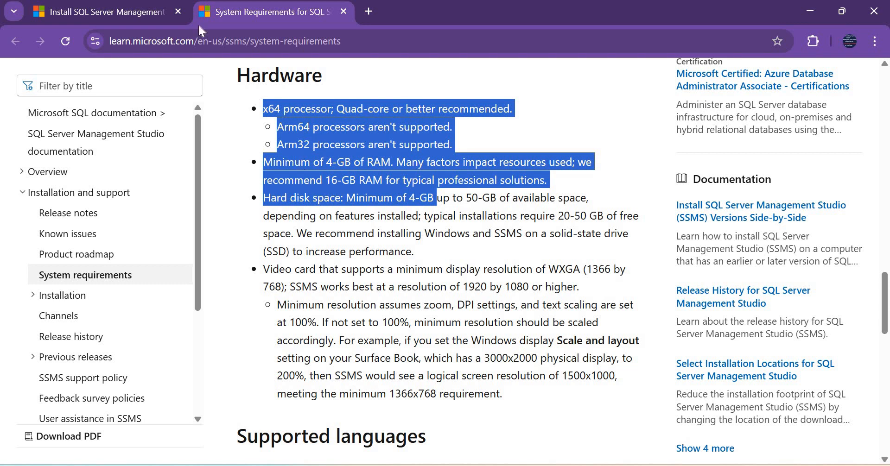
Return to the install article and download the SSMS 21 installer from Step 2.
click(135, 11)
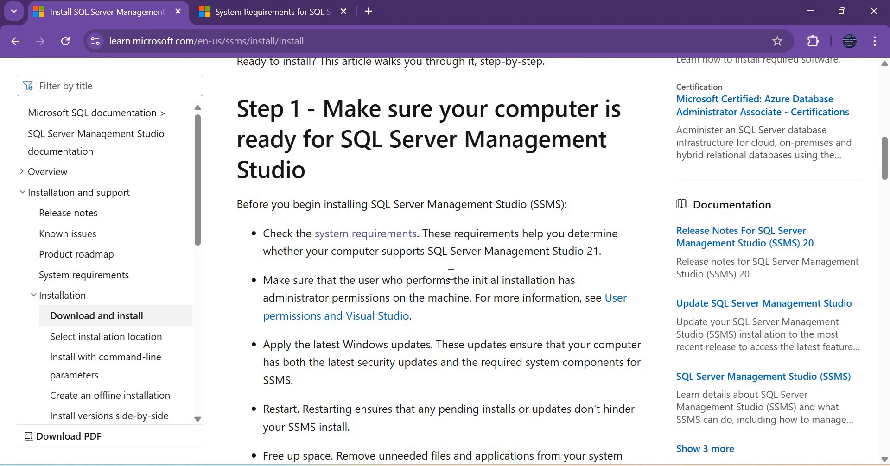
scroll(451, 274, down, 7)
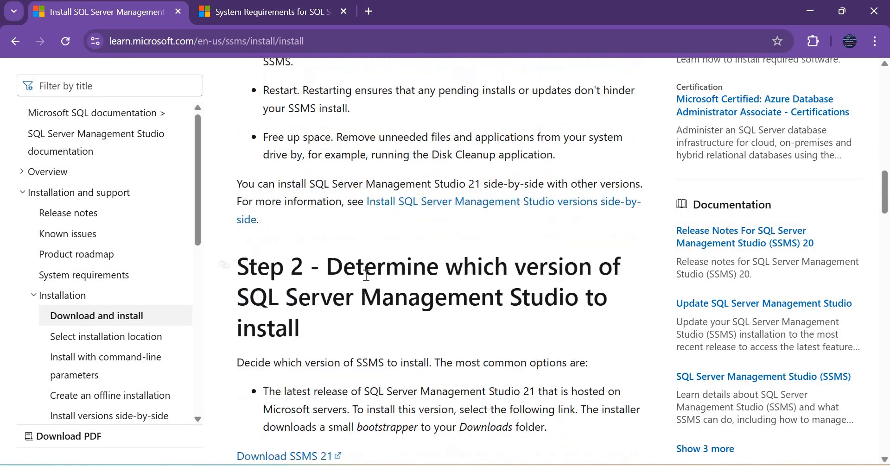
scroll(366, 275, down, 2)
scroll(436, 289, down, 2)
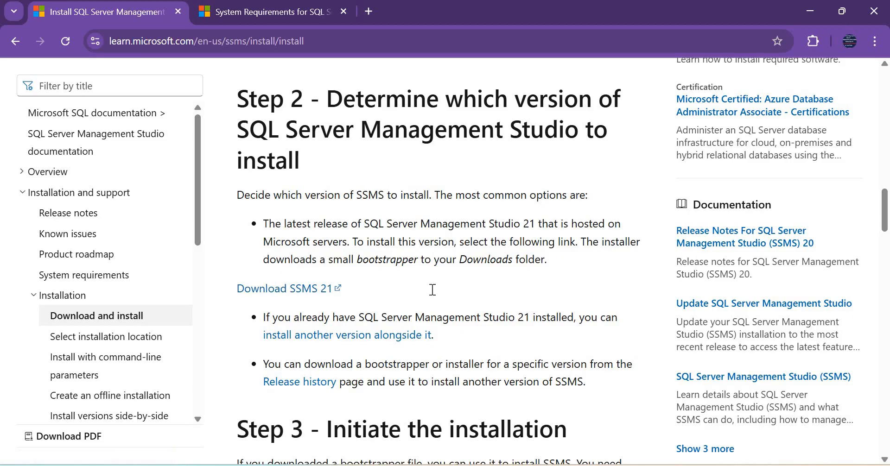
scroll(430, 289, down, 2)
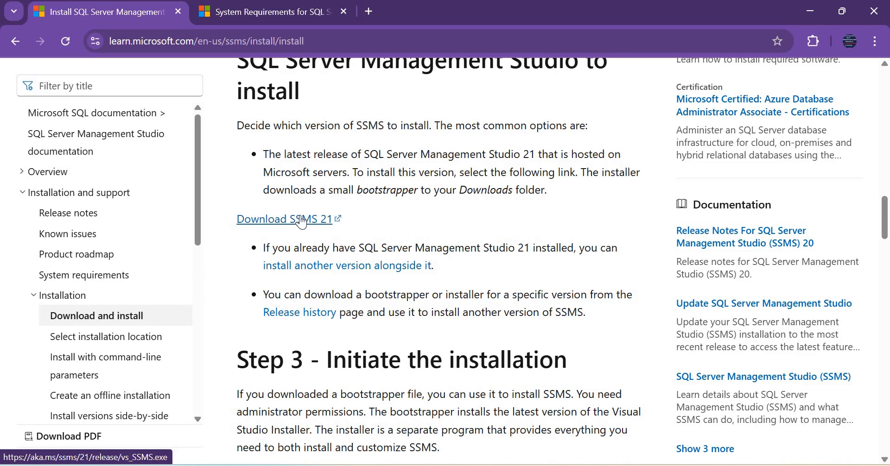
click(301, 220)
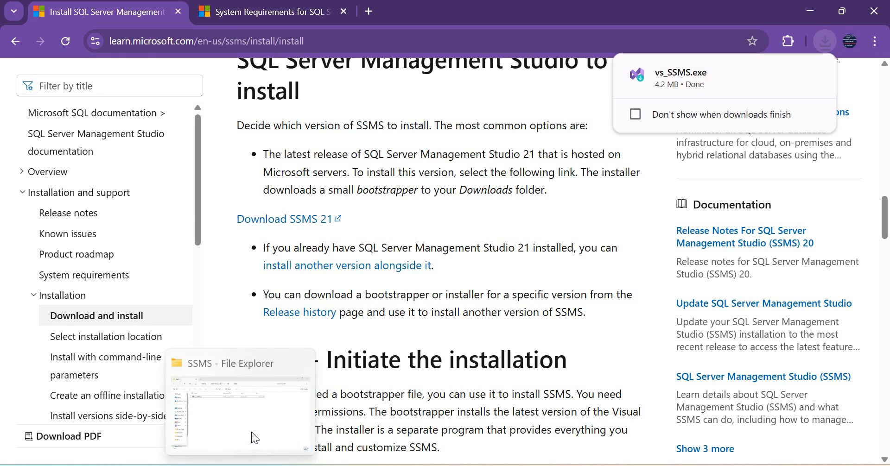
Minimize the browser and bring up the SSMS folder on drive D in File Explorer.
click(253, 431)
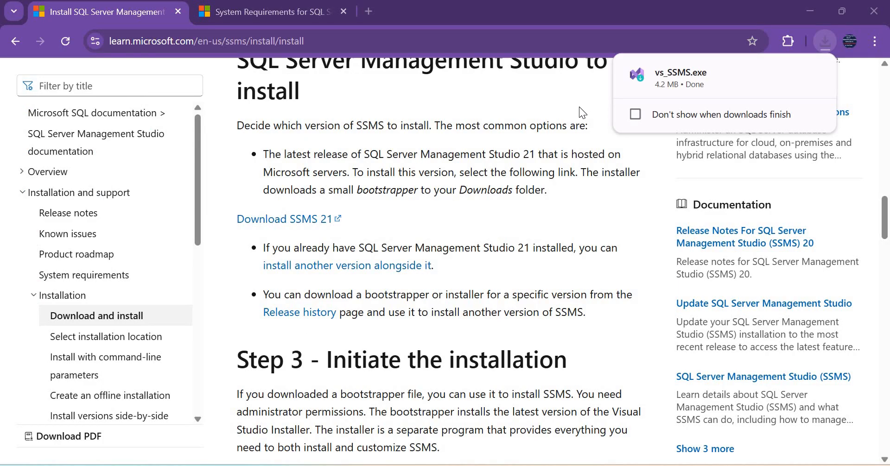
click(809, 8)
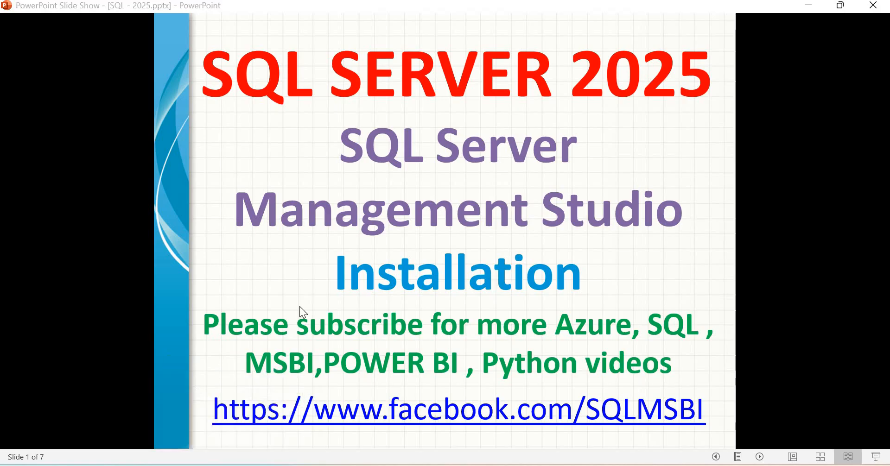
key(alt+Tab)
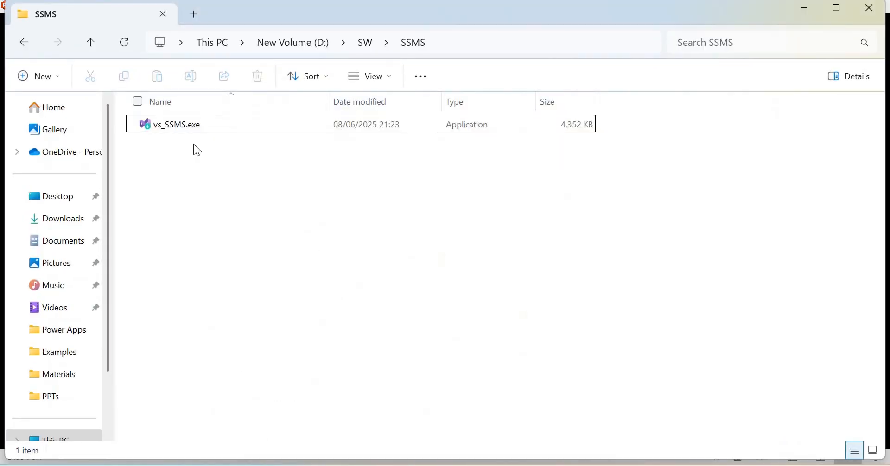
Run vs_SSMS.exe and install SQL Server Management Studio 21 in the default location without optional workloads, closing the completion message.
double_click(171, 134)
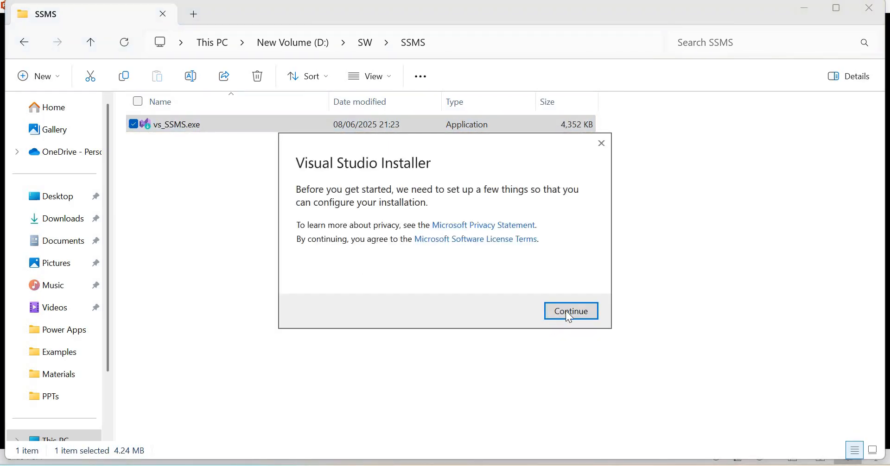
click(566, 311)
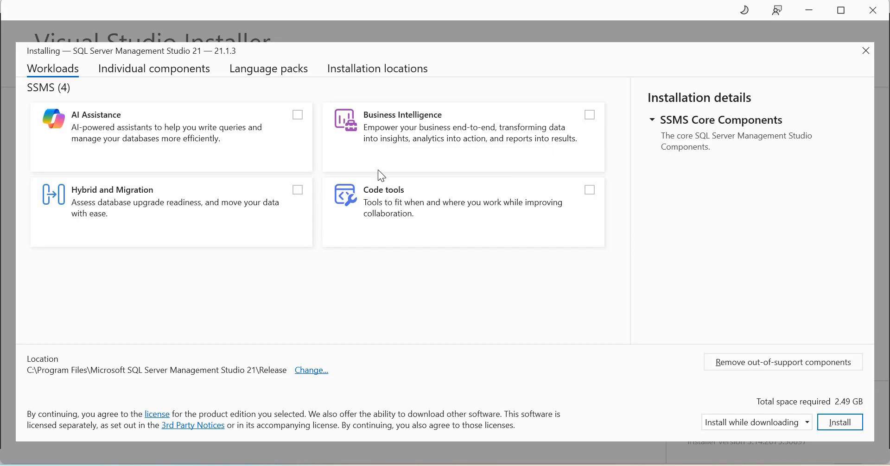
click(839, 424)
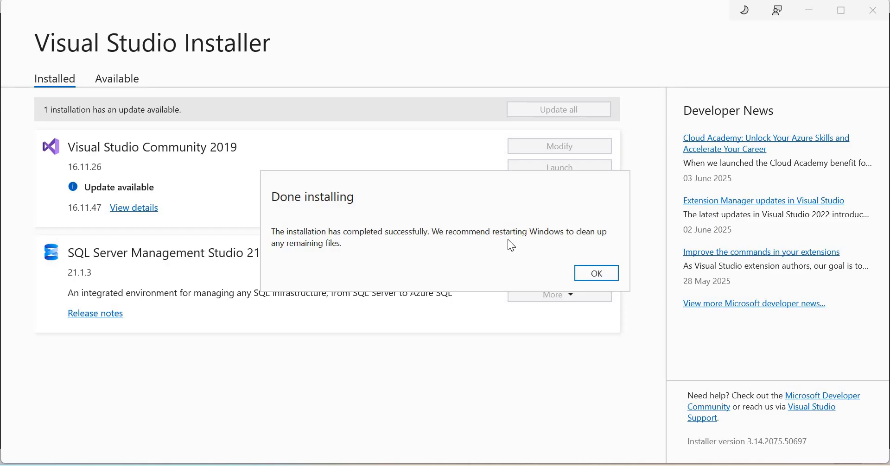
click(588, 273)
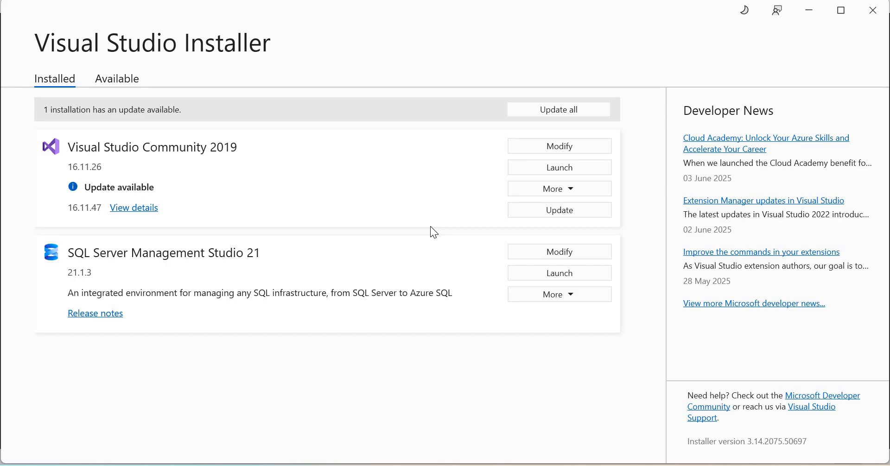
Search Windows for "ssms", launch SQL Server Management Studio 21 and skip signing in to an account.
key(super)
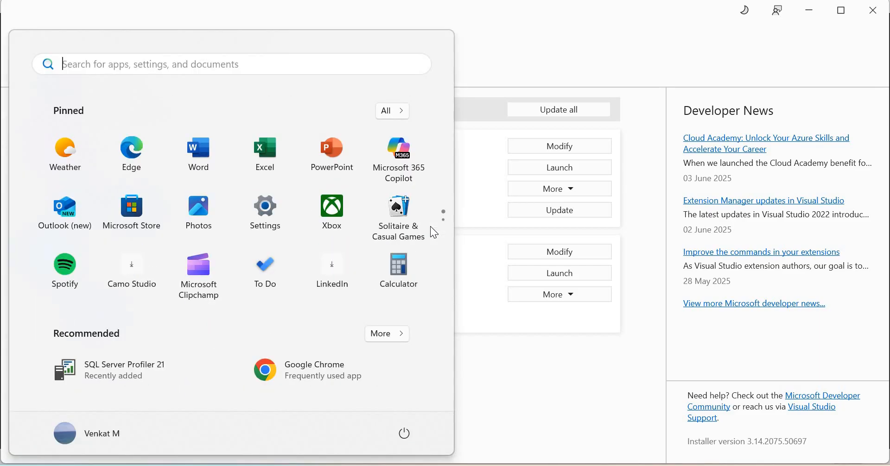
text(ssms)
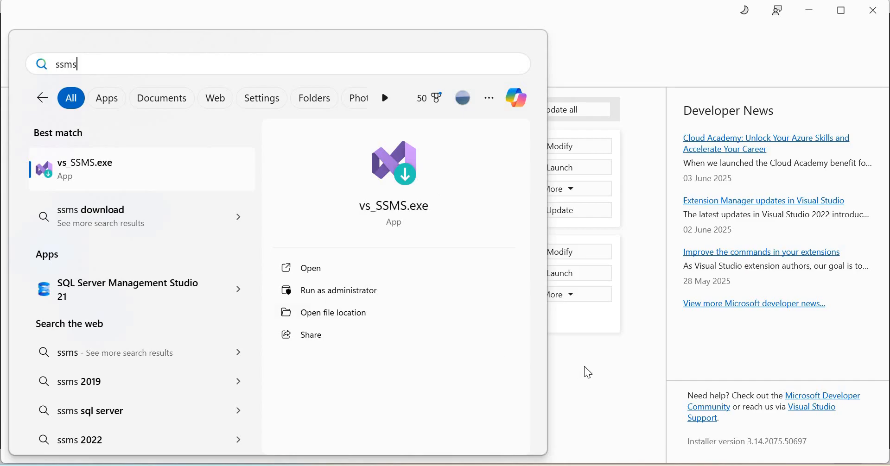
click(173, 294)
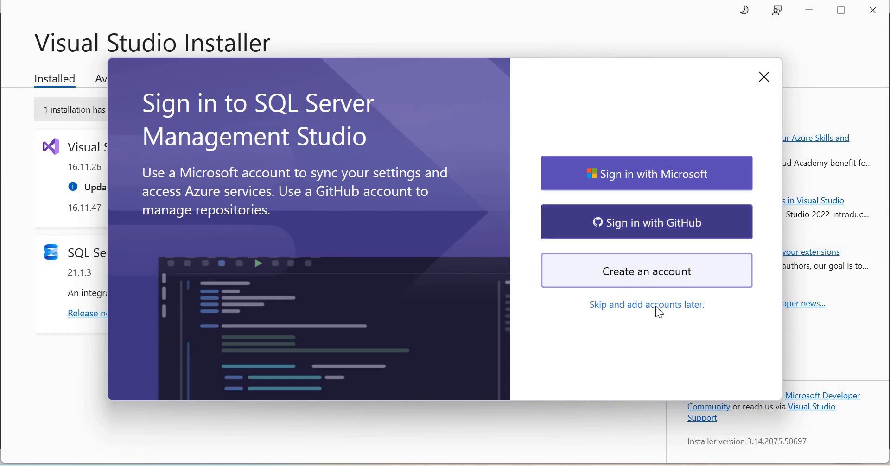
click(612, 306)
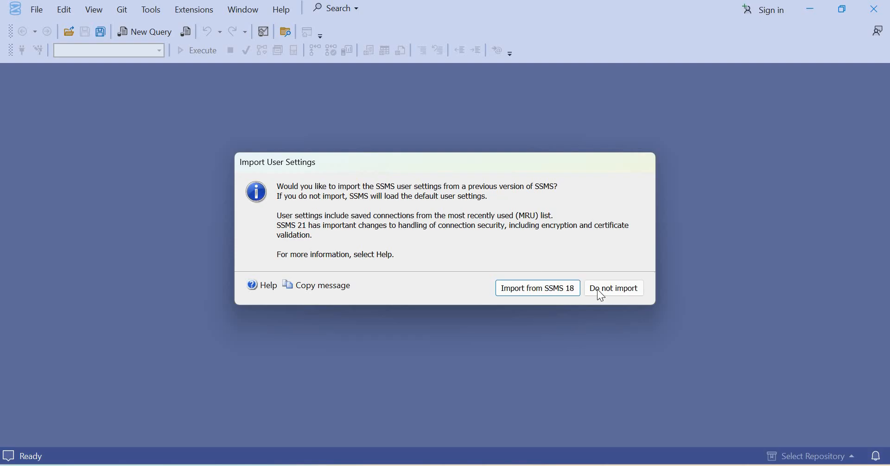
Decline importing user settings from SSMS 18 and keep the classic connection dialog experience.
click(614, 292)
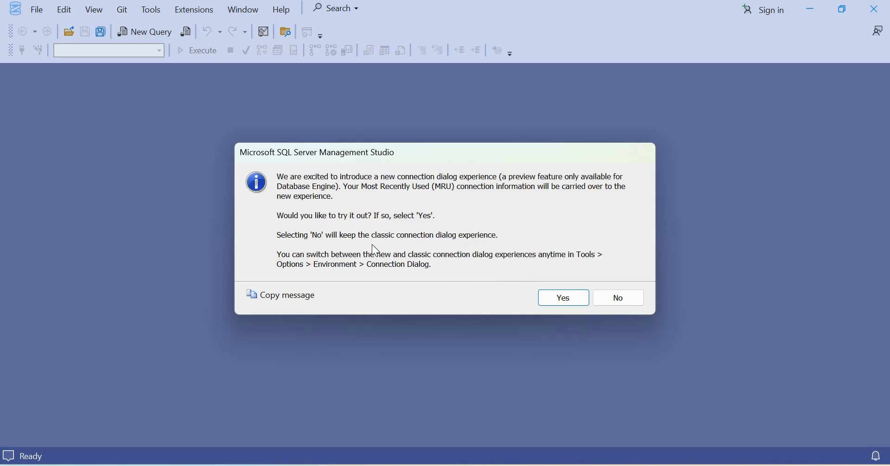
click(585, 298)
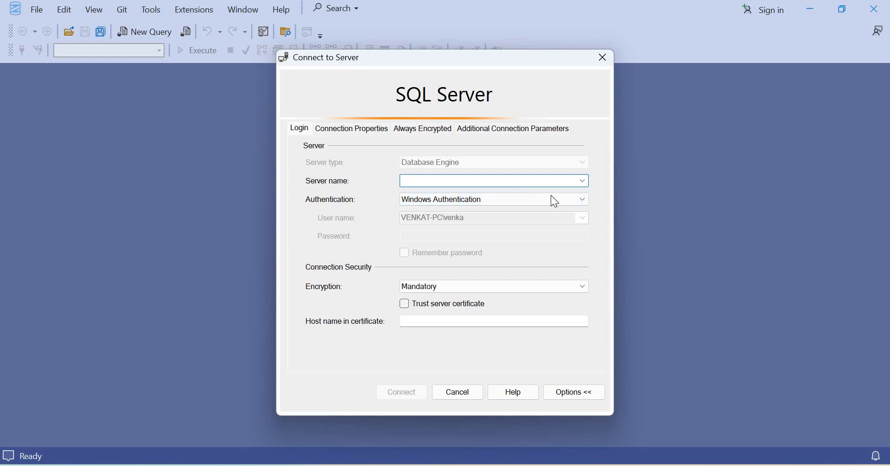
Browse the local servers for the SQL2022 instance and connect with Windows Authentication, agreeing to add the Trust Server Certificate setting.
click(584, 183)
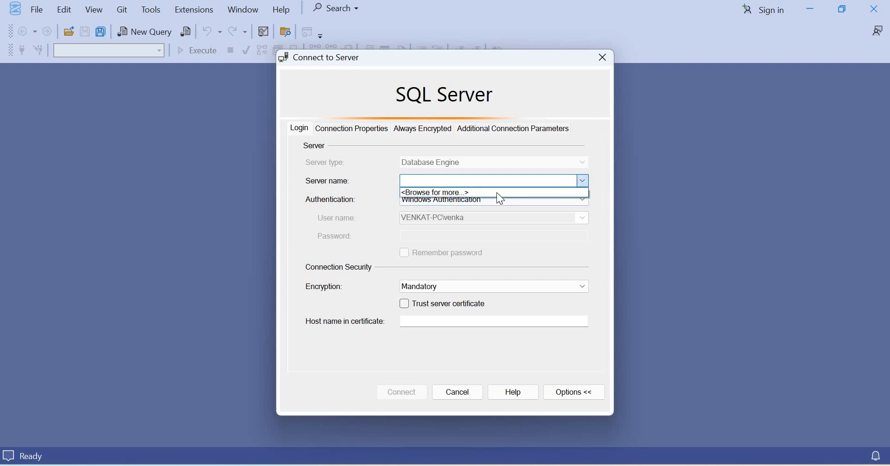
click(496, 193)
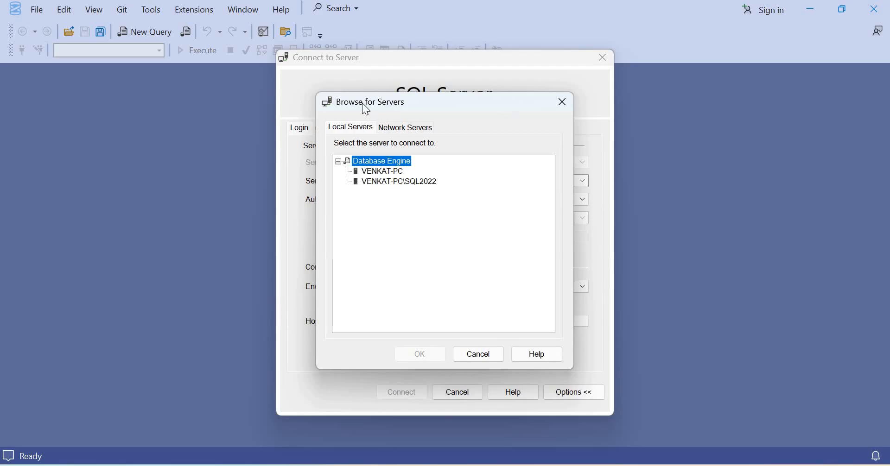
drag(385, 113, 409, 127)
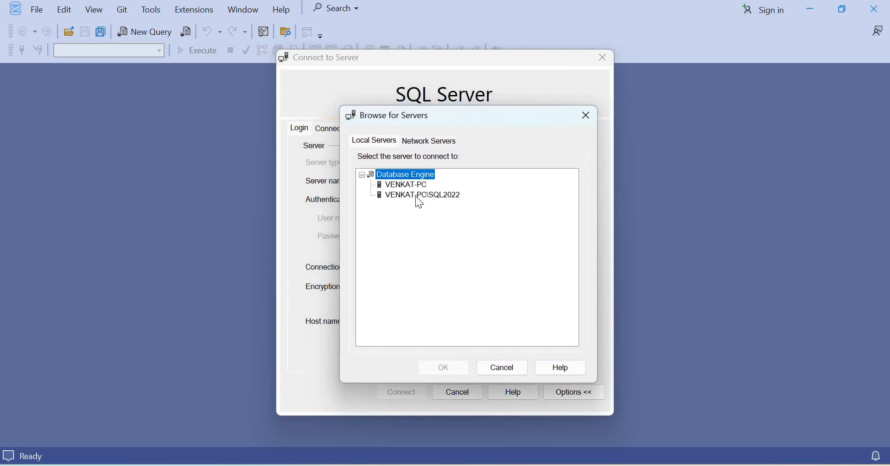
click(415, 195)
click(441, 369)
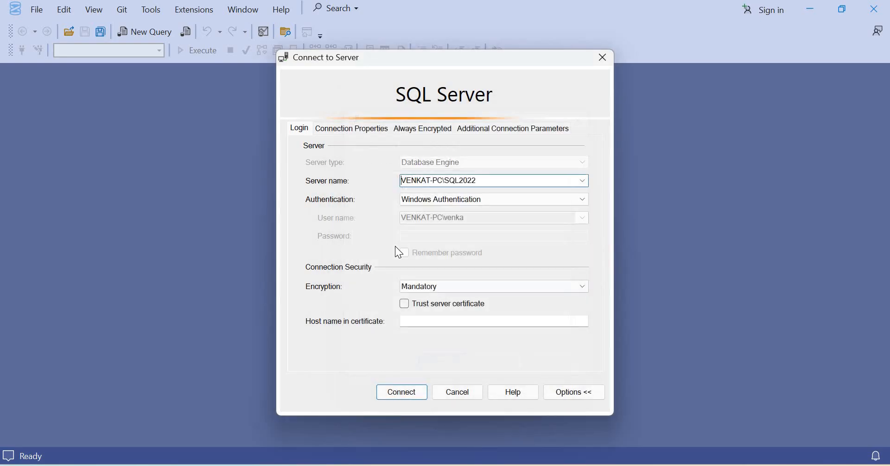
click(406, 395)
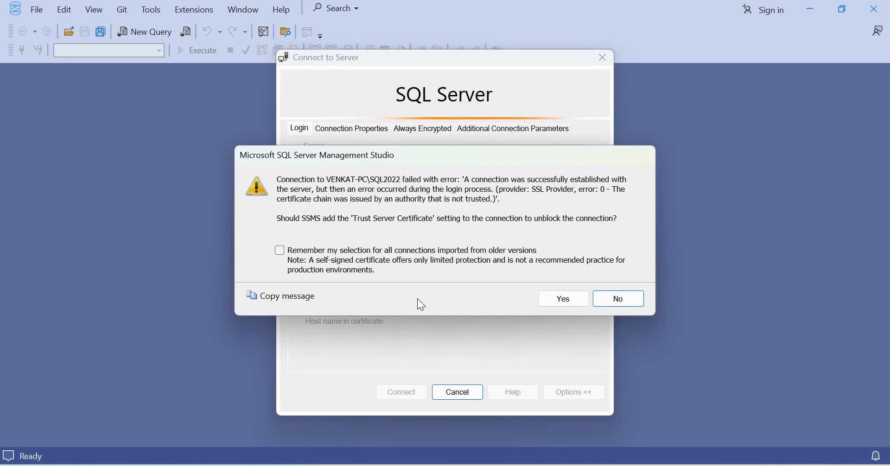
click(542, 300)
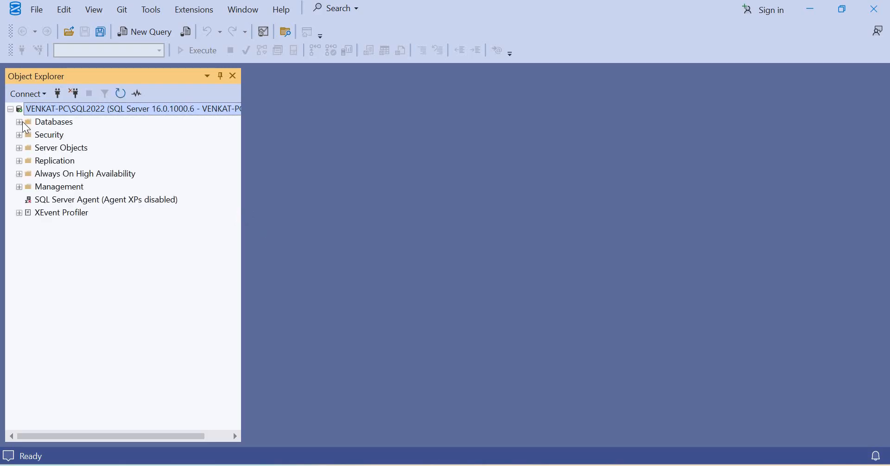
Expand the server's Databases folder, select the Example database and open a new query on it.
click(19, 122)
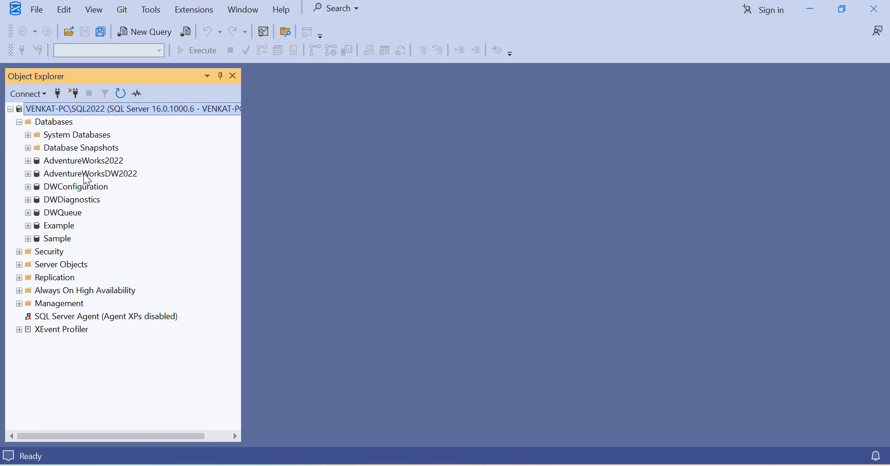
click(74, 190)
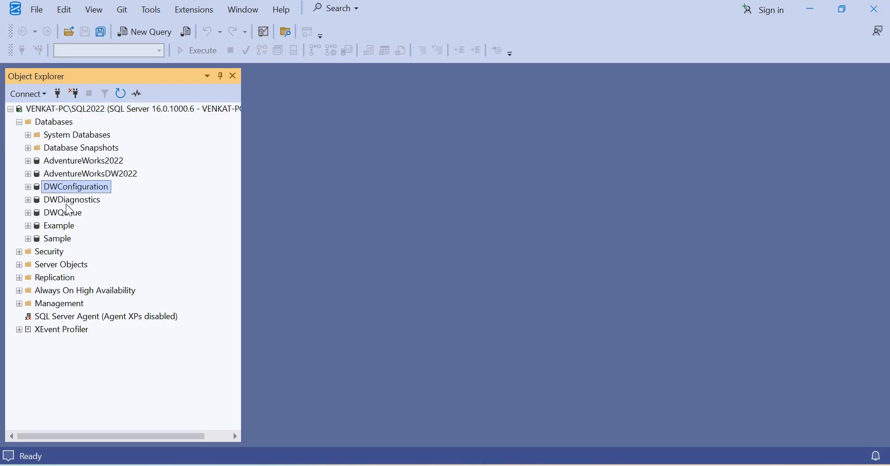
click(66, 203)
key(Down)
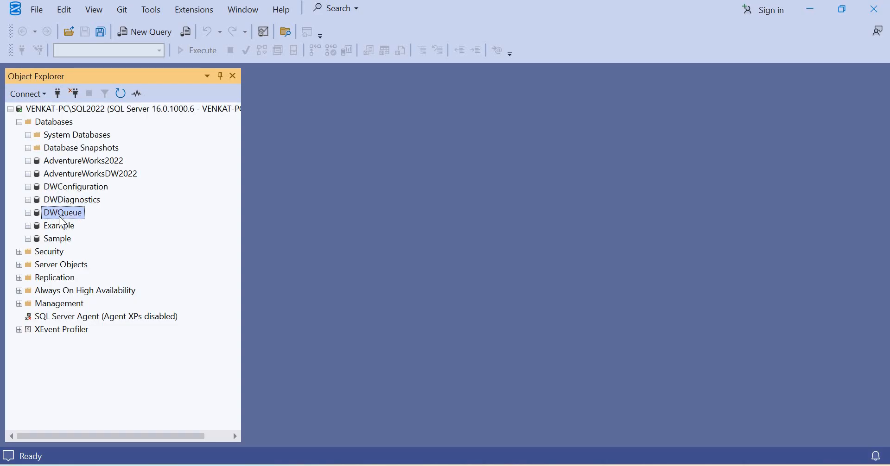
key(Down)
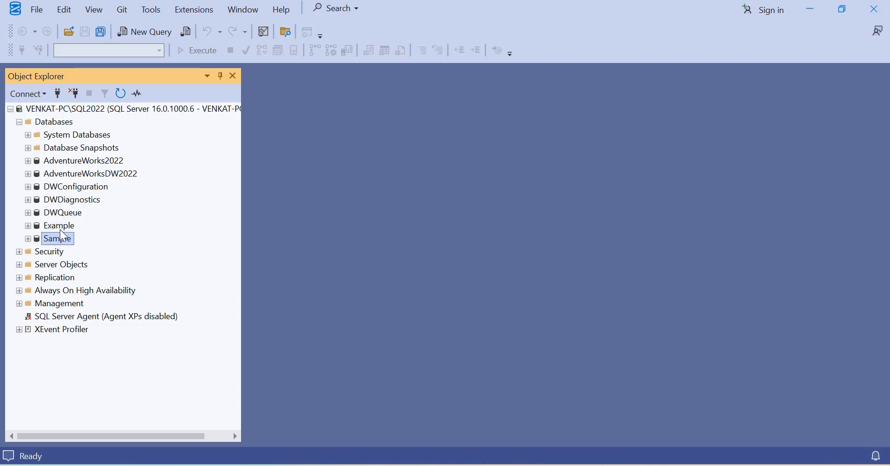
click(141, 31)
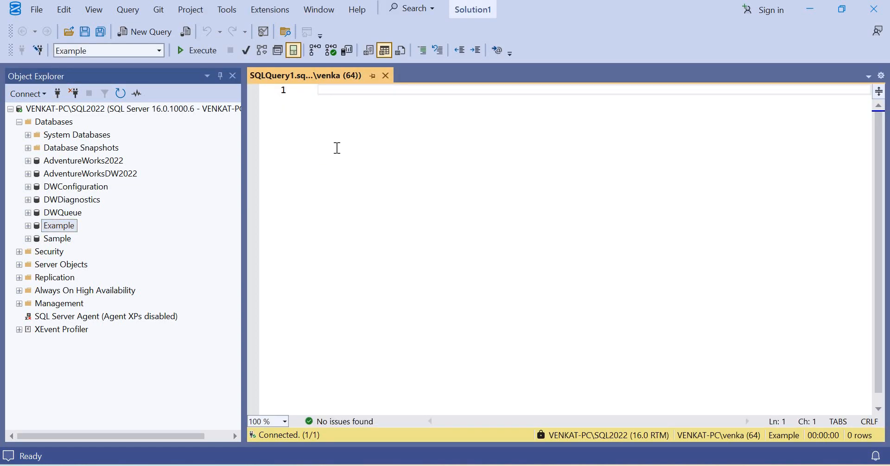
Run the query SELECT * FROM EMP, collapse Object Explorer and enlarge the results area to fit all rows.
text(SELECT )
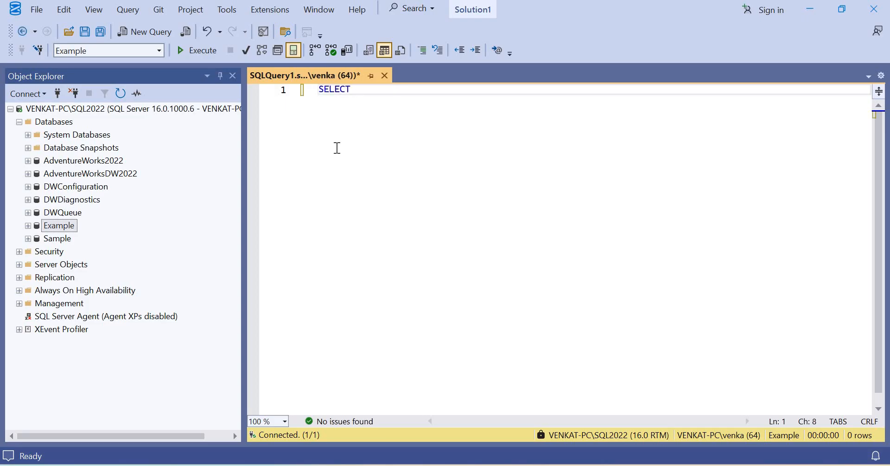
text(* FROM EMP)
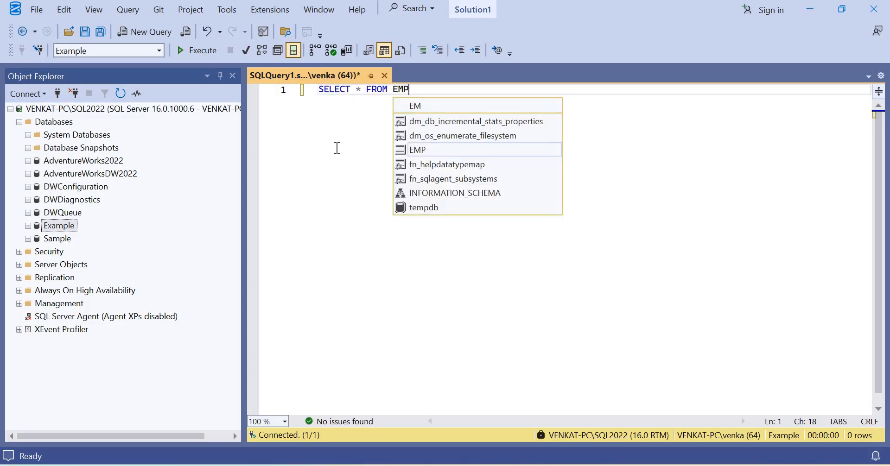
click(196, 50)
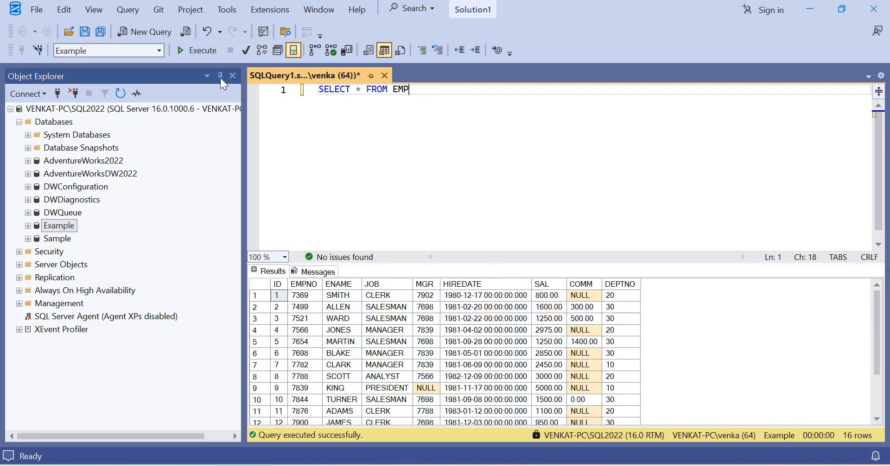
drag(294, 263, 288, 165)
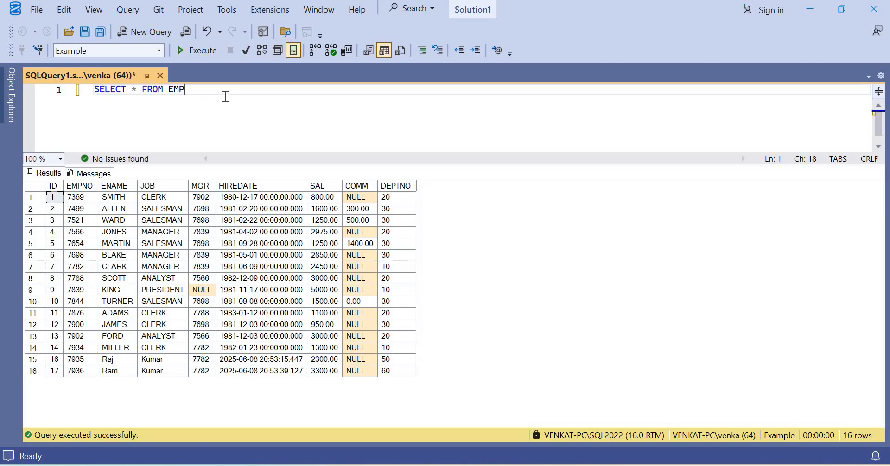
Add the note "SSMS / SQL SERVER MANAGEMENT STUDIO VERSION - 21" two lines below the query and select that whole line.
key(Return)
key(Return)
text(SSMS )
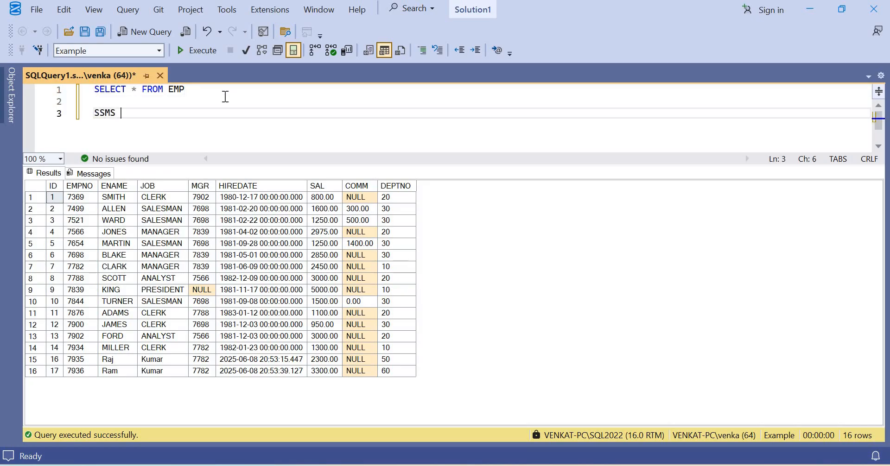
text(/ SQL )
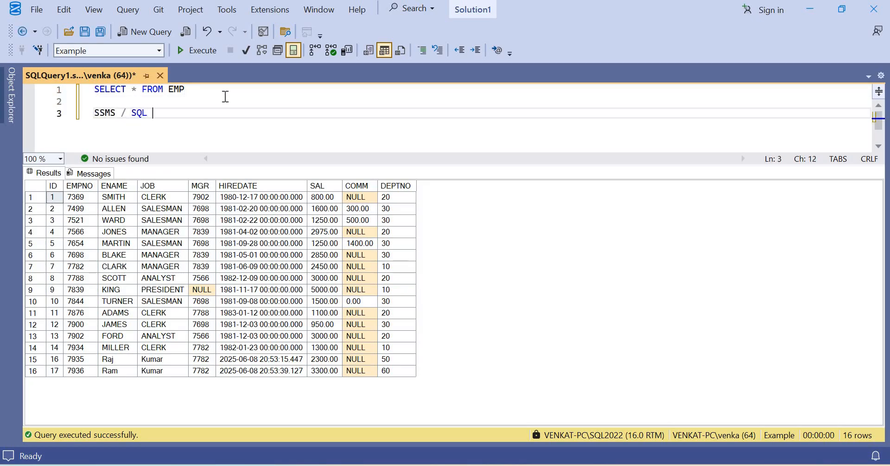
text(SERVER MANAGEMENT)
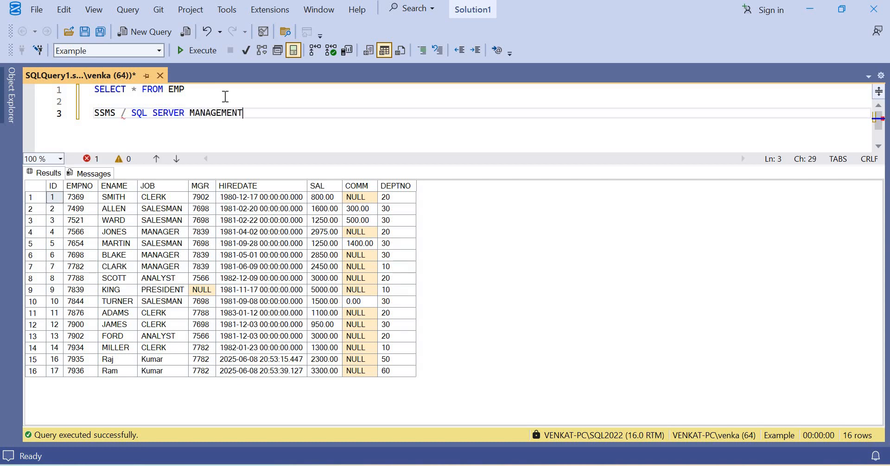
text( STUDIO VERSION - )
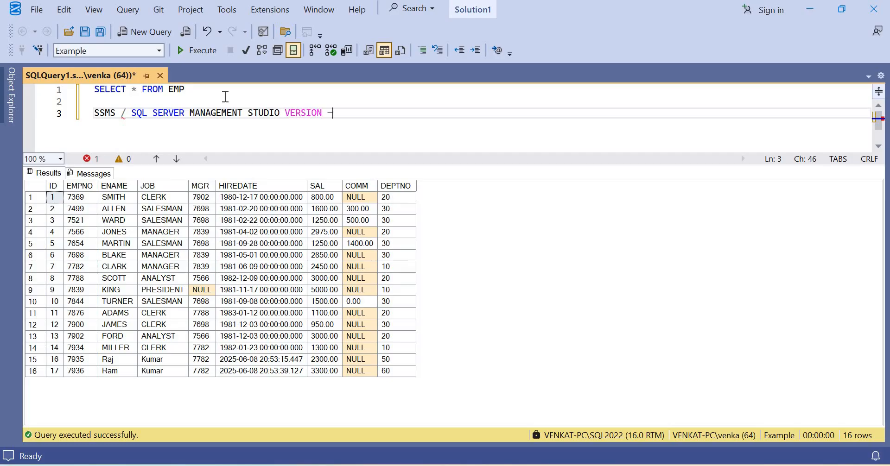
text(21)
drag(156, 116, 132, 120)
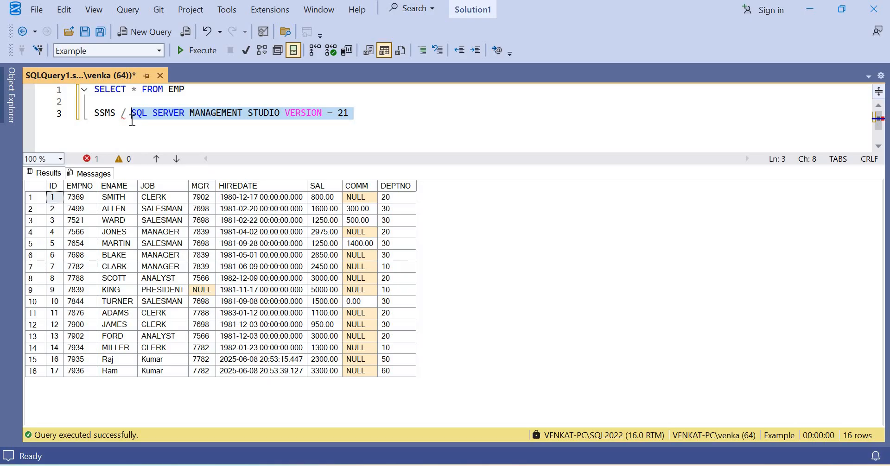
click(142, 124)
drag(353, 113, 82, 125)
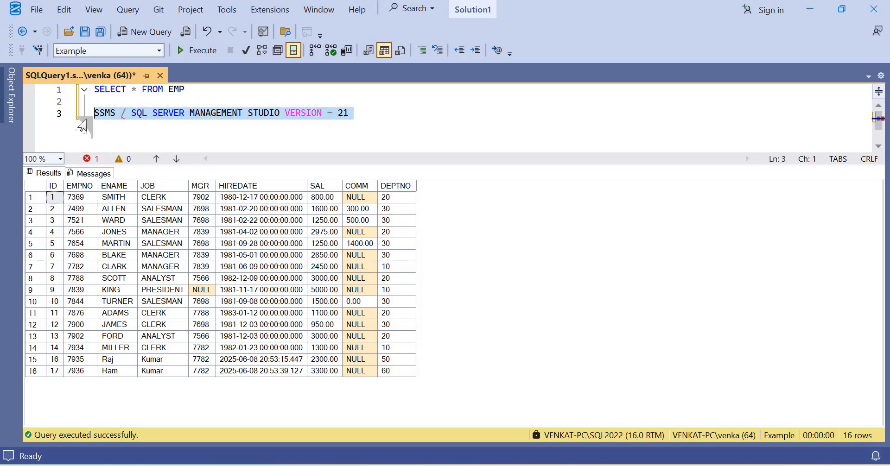